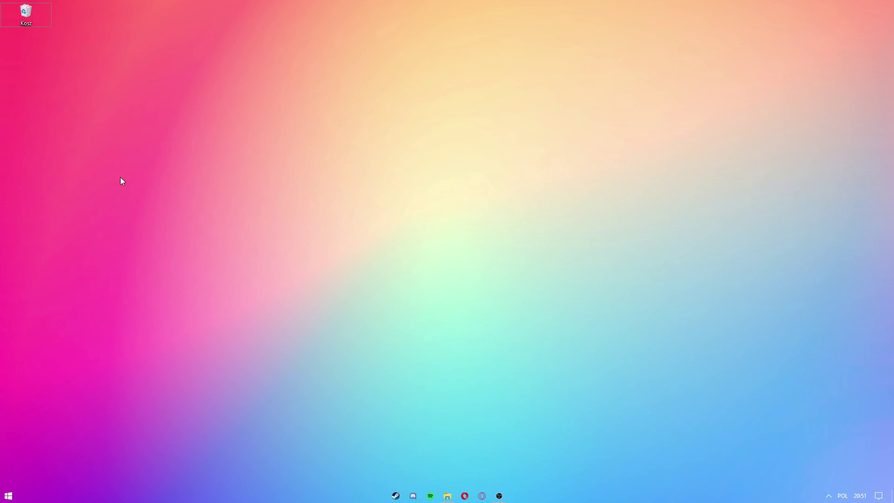
Open the Windows power plan settings, go up to Opcje zasilania and select the Zrównoważony (zalecane) plan
{"action": "left_click", "coordinate": [9, 495]}
{"action": "type", "text": "edy"}
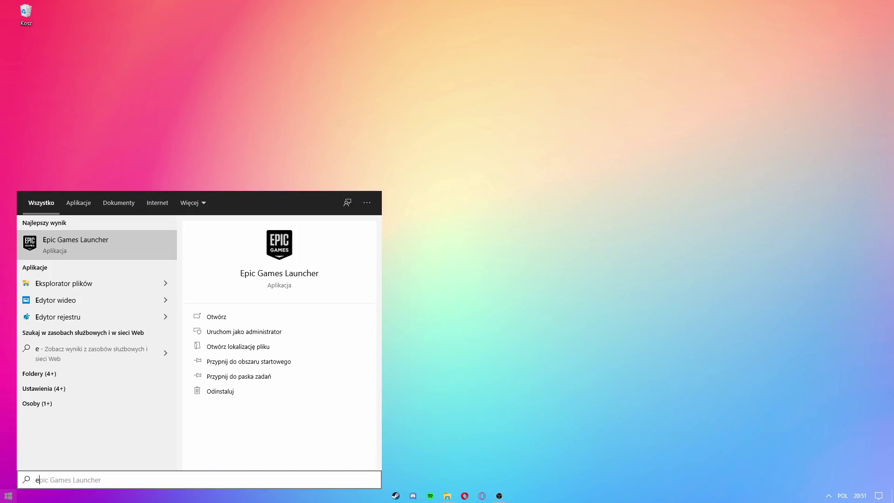
{"action": "left_click", "coordinate": [103, 256]}
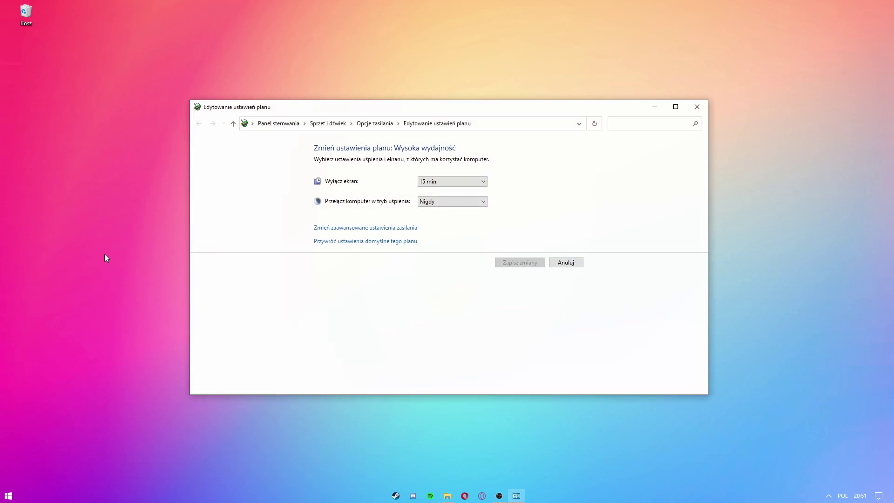
{"action": "left_click", "coordinate": [373, 125]}
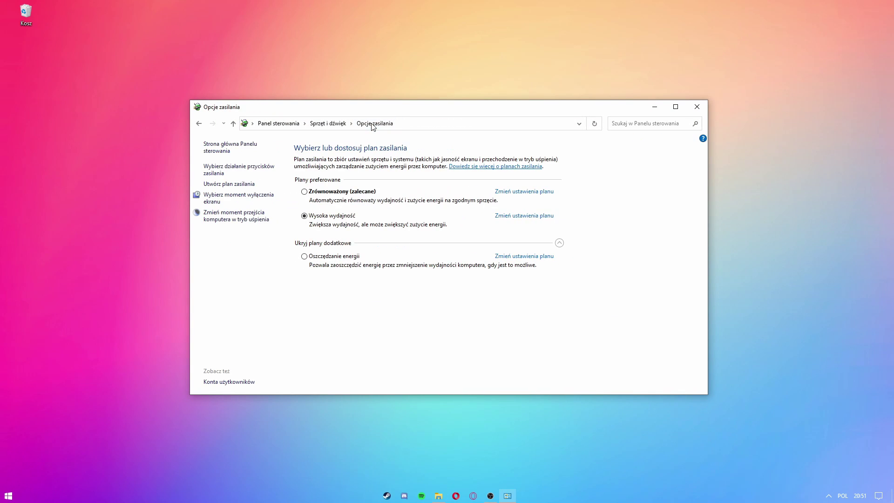
{"action": "left_click", "coordinate": [305, 191]}
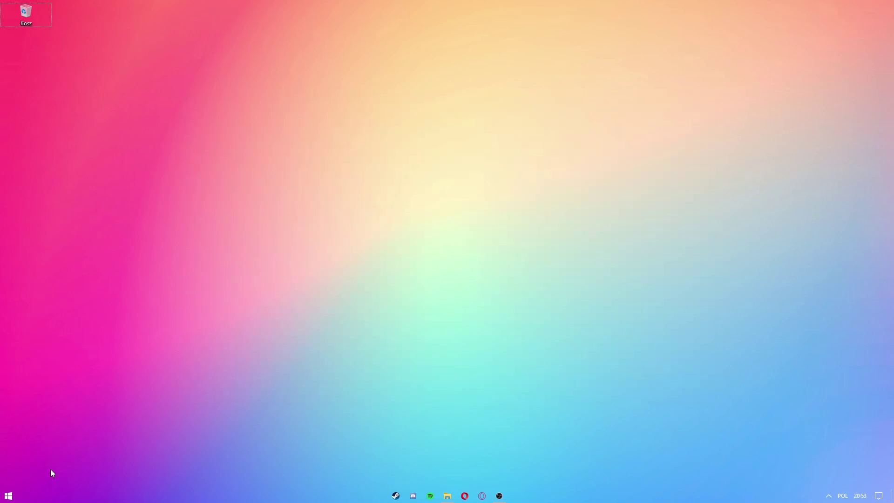
Open the Aplikacje w tle page of the Prywatność section in Windows Settings
{"action": "left_click", "coordinate": [9, 496]}
{"action": "left_click", "coordinate": [16, 456]}
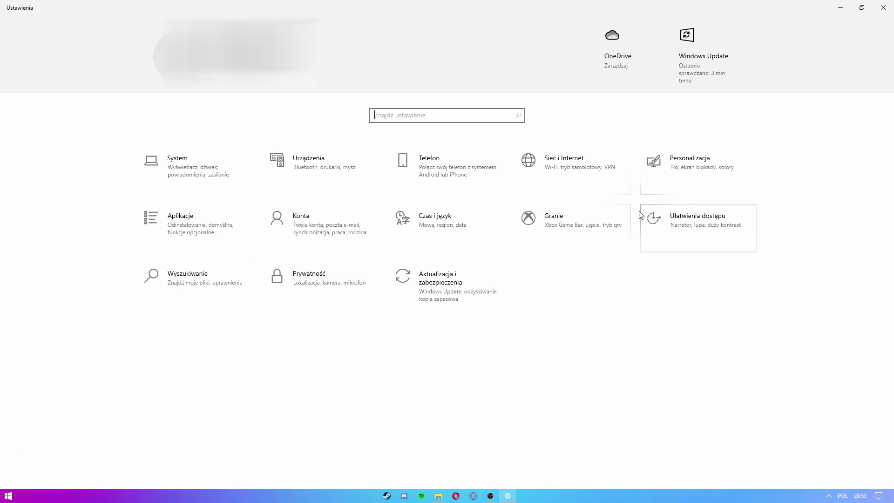
{"action": "left_click", "coordinate": [298, 276]}
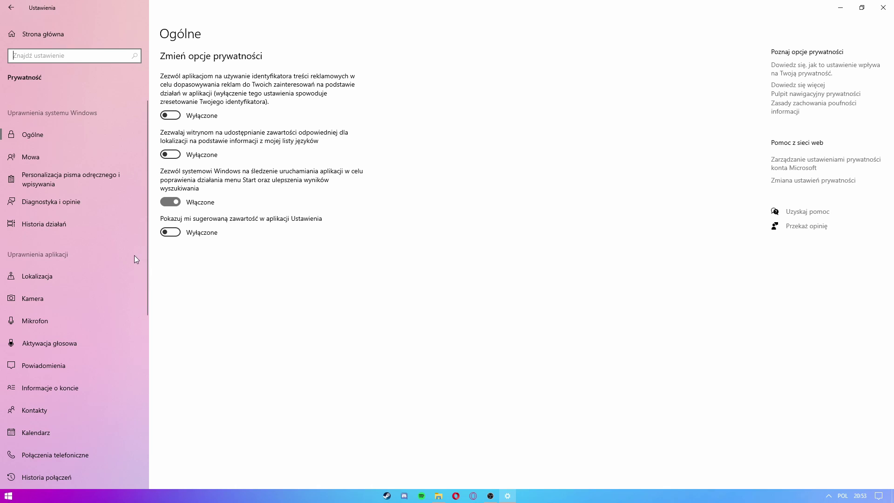
{"action": "scroll", "coordinate": [80, 245], "scroll_direction": "down", "scroll_amount": 5}
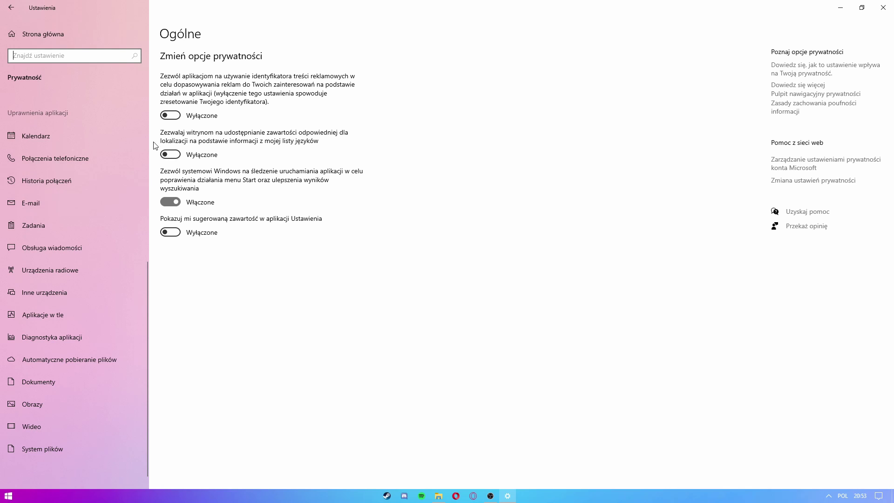
{"action": "left_click", "coordinate": [71, 320]}
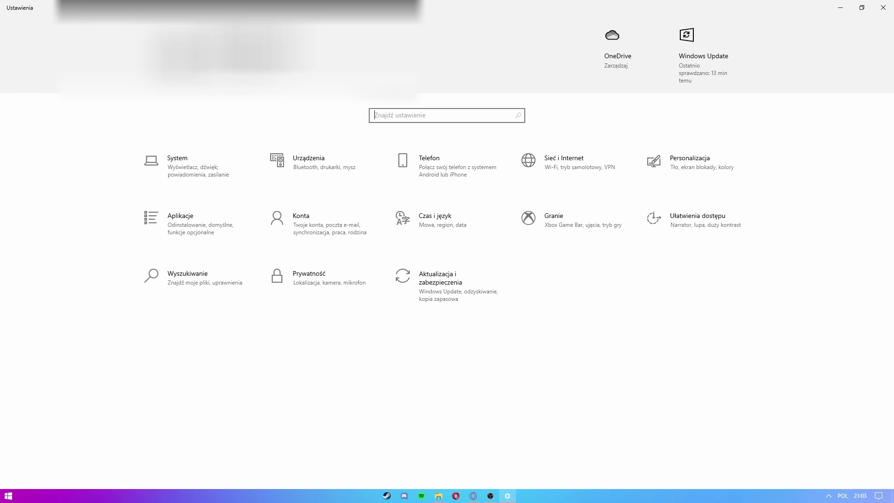
Review the Powiadomienia i akcje, Skupienie, Schowek and Pamięć pages of the System settings
{"action": "left_click", "coordinate": [179, 168]}
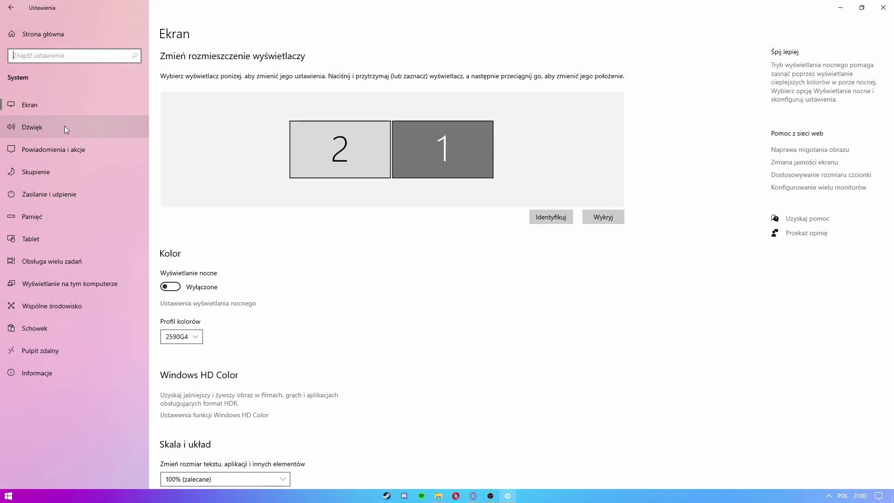
{"action": "left_click", "coordinate": [64, 150]}
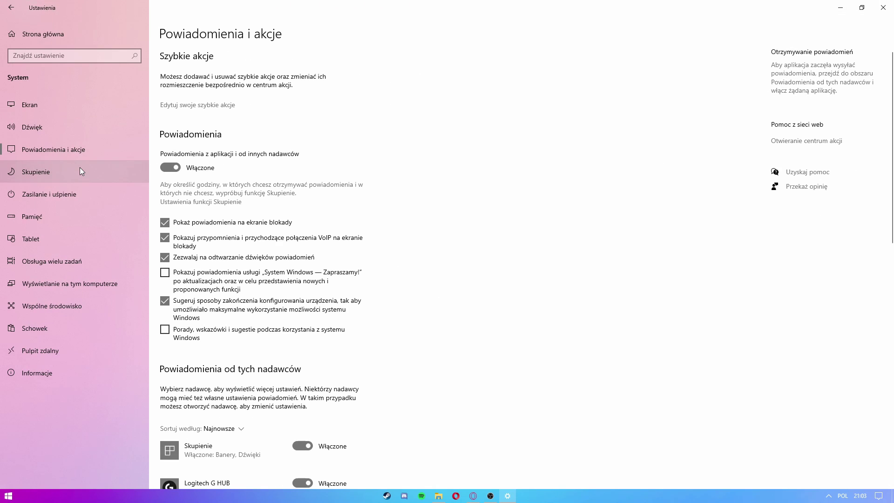
{"action": "left_click", "coordinate": [57, 178]}
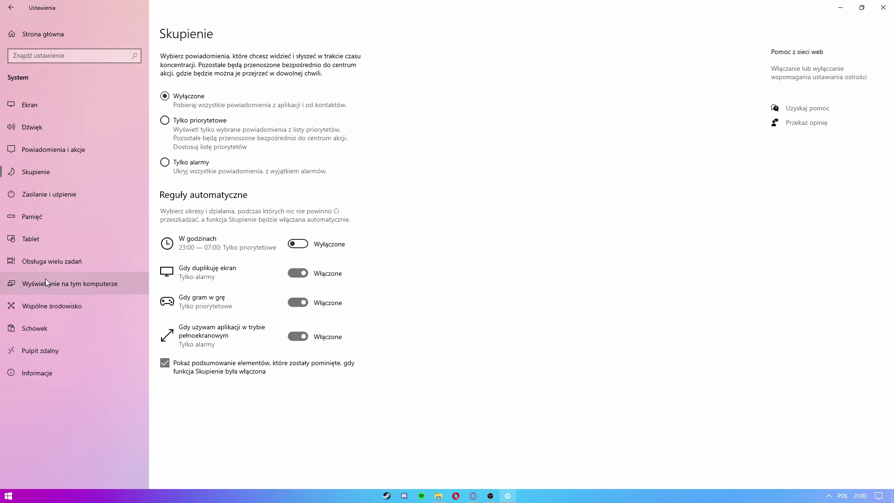
{"action": "left_click", "coordinate": [71, 328]}
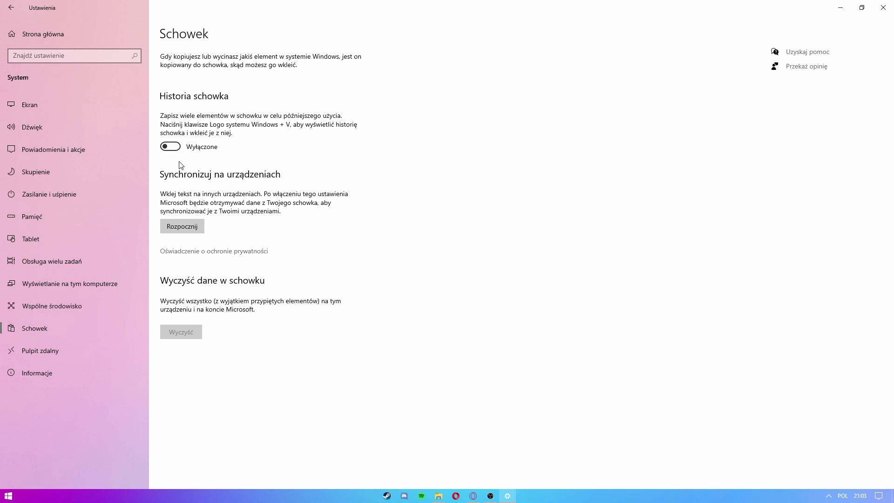
{"action": "left_click", "coordinate": [58, 219]}
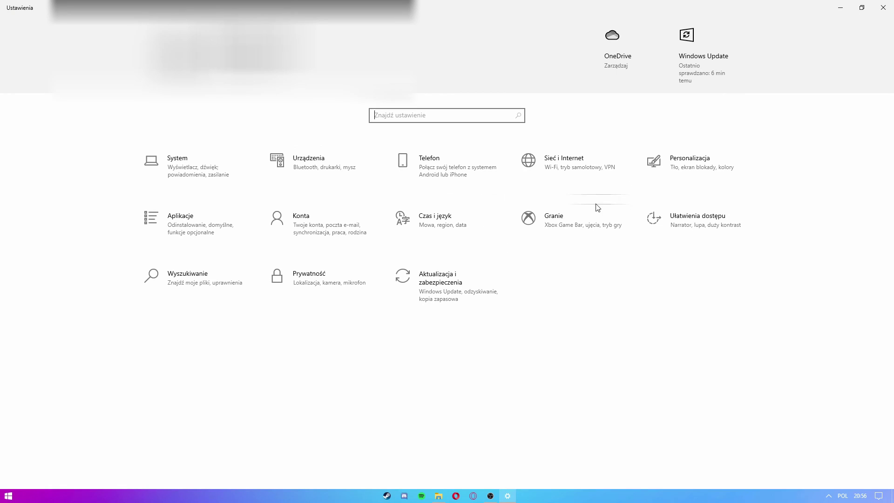
Review the Xbox Game Bar, Ujęcia and Tryb gry pages of the Granie settings, and close Settings
{"action": "left_click", "coordinate": [587, 214]}
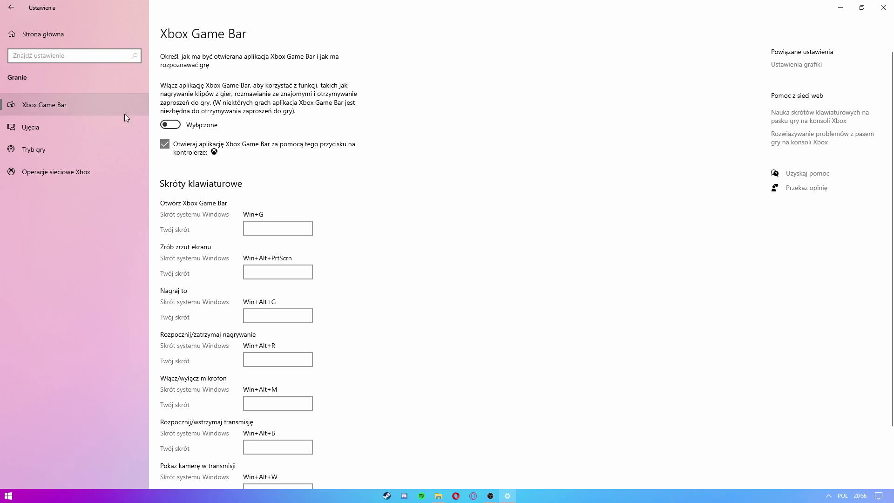
{"action": "left_click", "coordinate": [91, 120]}
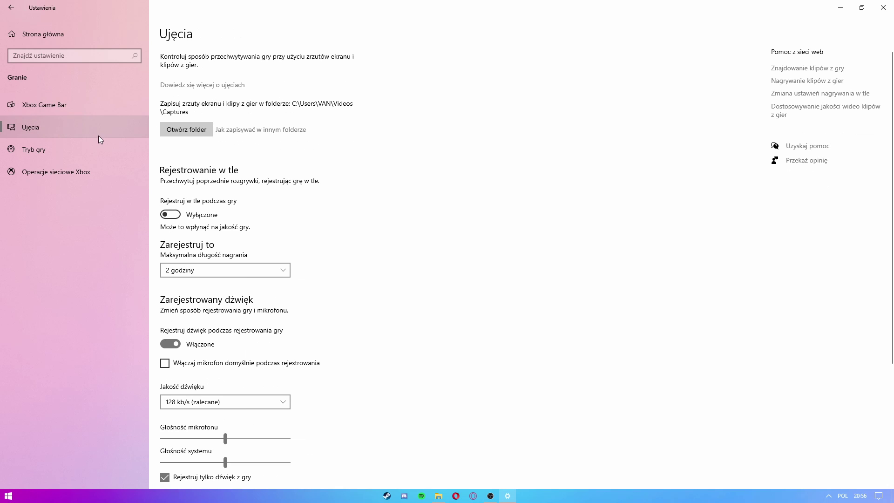
{"action": "scroll", "coordinate": [177, 142], "scroll_direction": "down", "scroll_amount": 3}
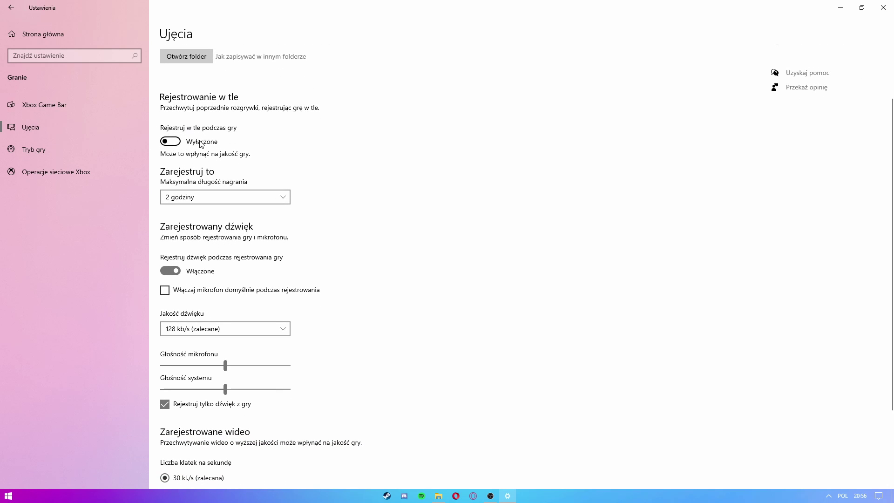
{"action": "left_click", "coordinate": [103, 150]}
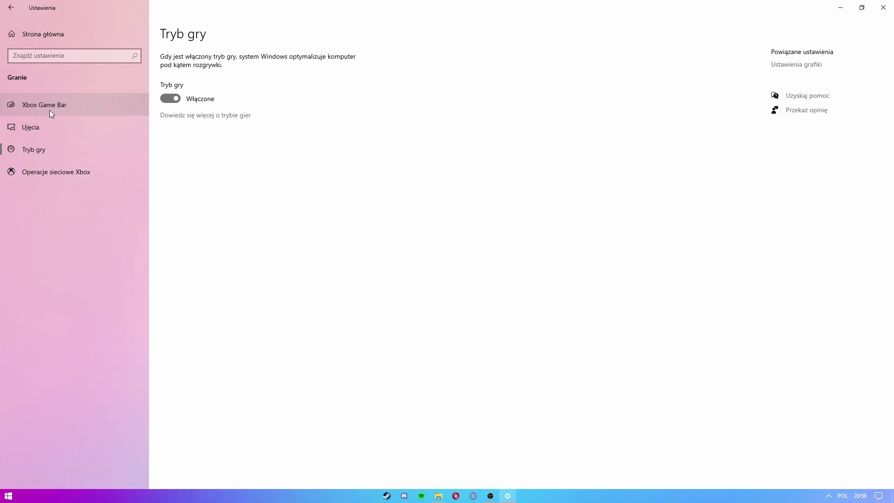
{"action": "left_click", "coordinate": [883, 7]}
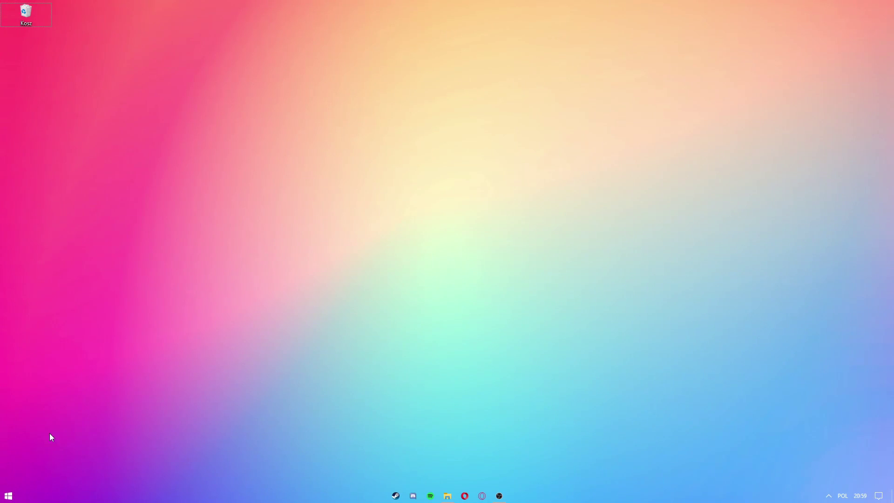
Find Ten komputer through Windows search, open its properties and bring up the advanced system settings
{"action": "left_click", "coordinate": [8, 495]}
{"action": "type", "text": "ten"}
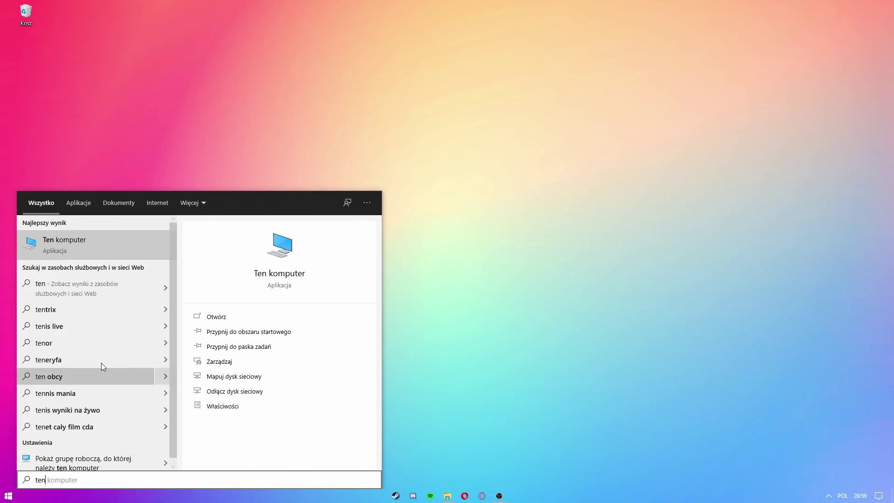
{"action": "right_click", "coordinate": [100, 243]}
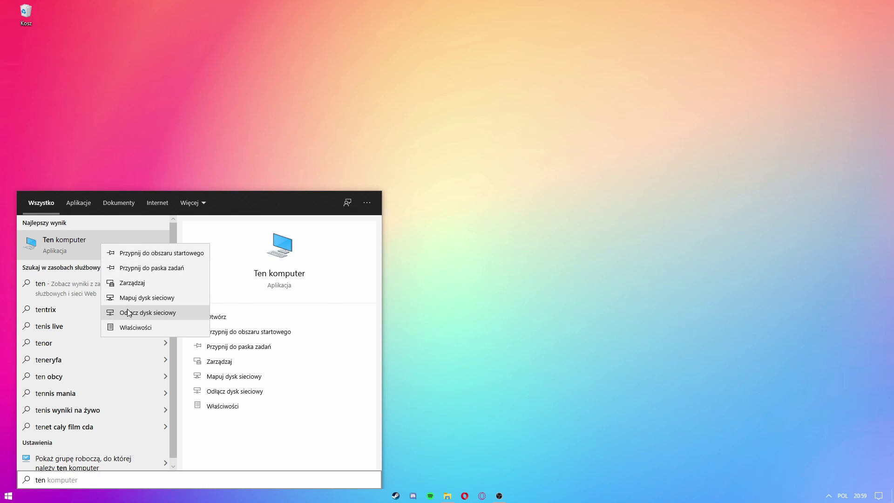
{"action": "left_click", "coordinate": [130, 325]}
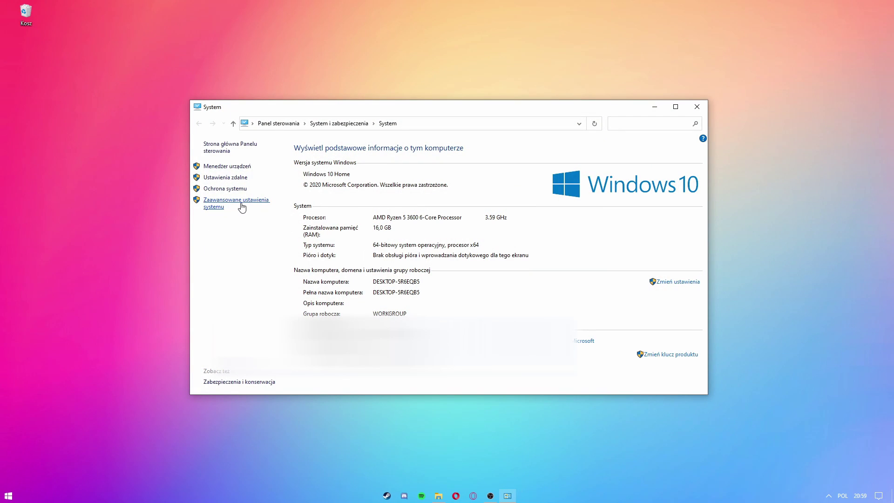
{"action": "left_click", "coordinate": [242, 207]}
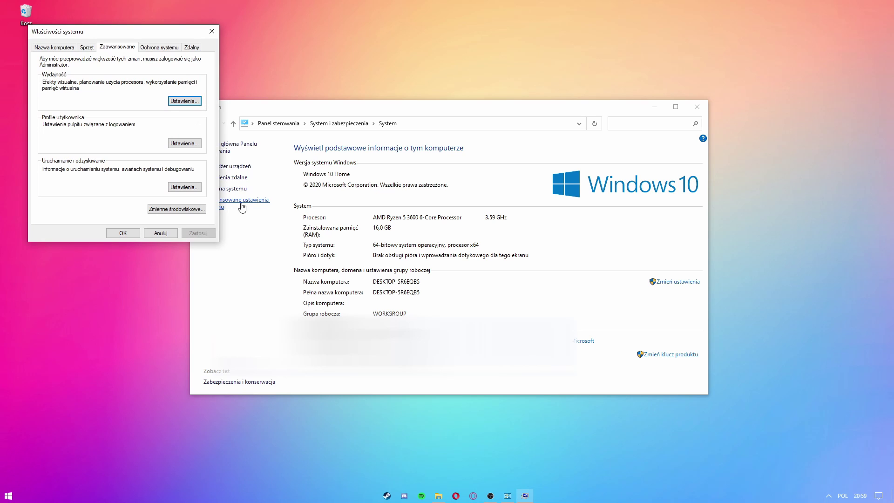
Set the visual effects in the performance options to Dopasuj dla uzyskania najlepszej wydajności
{"action": "left_click_drag", "start_coordinate": [113, 16], "coordinate": [358, 159]}
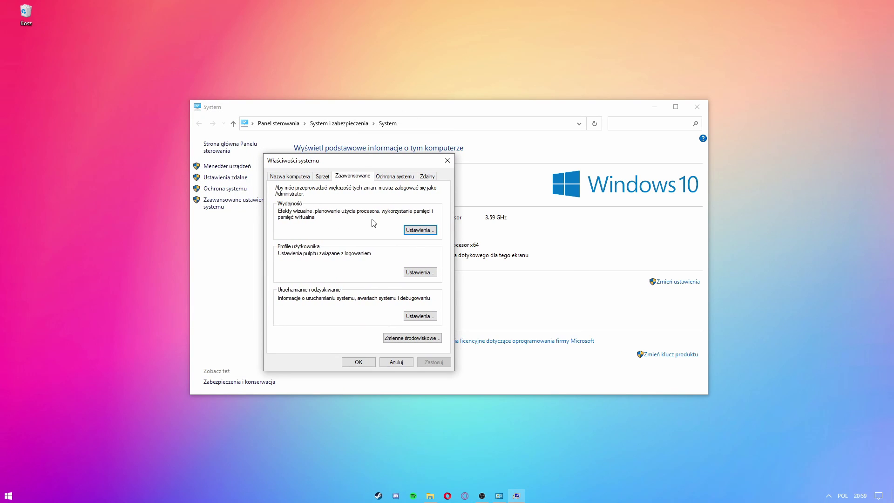
{"action": "left_click", "coordinate": [418, 231]}
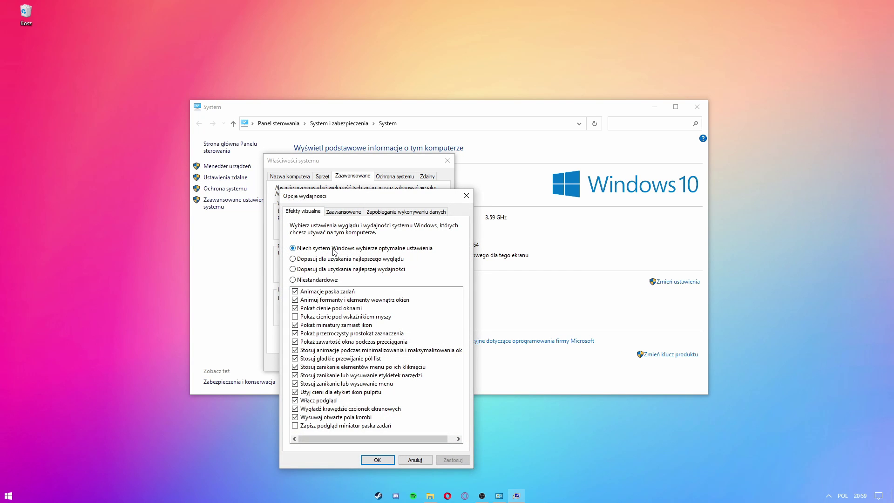
{"action": "left_click", "coordinate": [342, 270]}
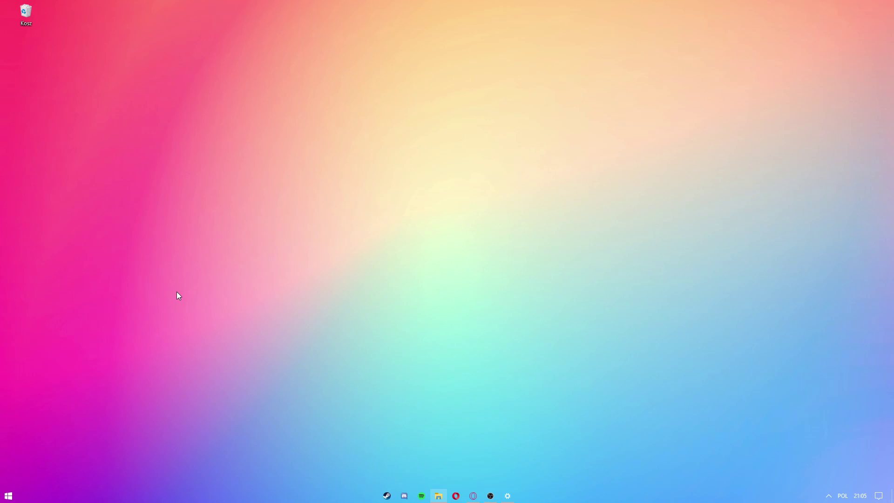
Open the NVIDIA Control Panel from the desktop and go to the 3D image settings adjustment page
{"action": "right_click", "coordinate": [207, 283]}
{"action": "left_click", "coordinate": [237, 361]}
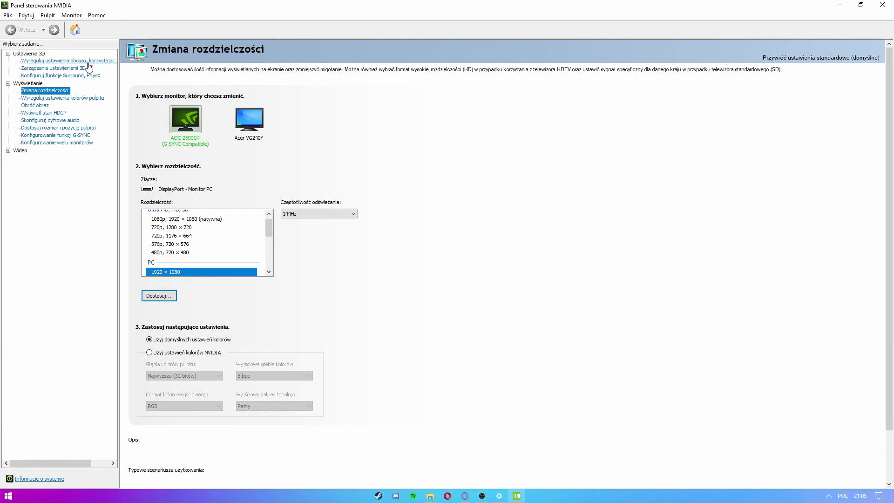
{"action": "left_click", "coordinate": [87, 62]}
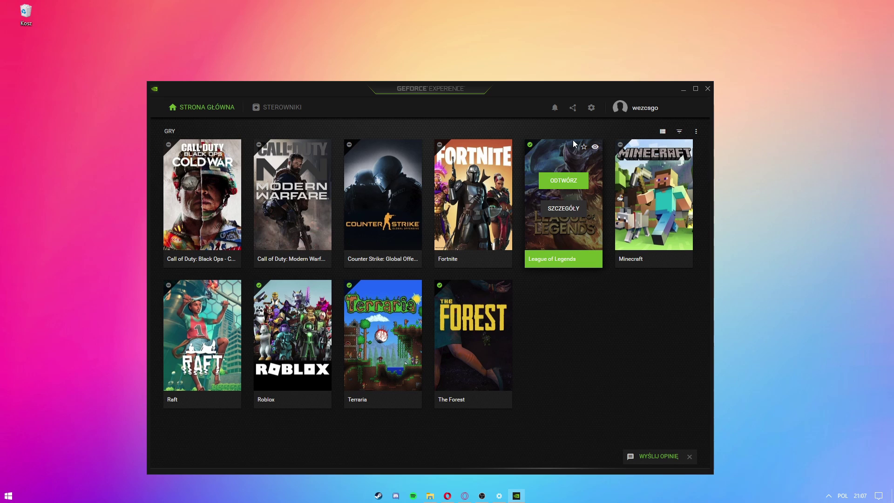
Check for graphics driver updates in GeForce Experience
{"action": "left_click", "coordinate": [284, 108]}
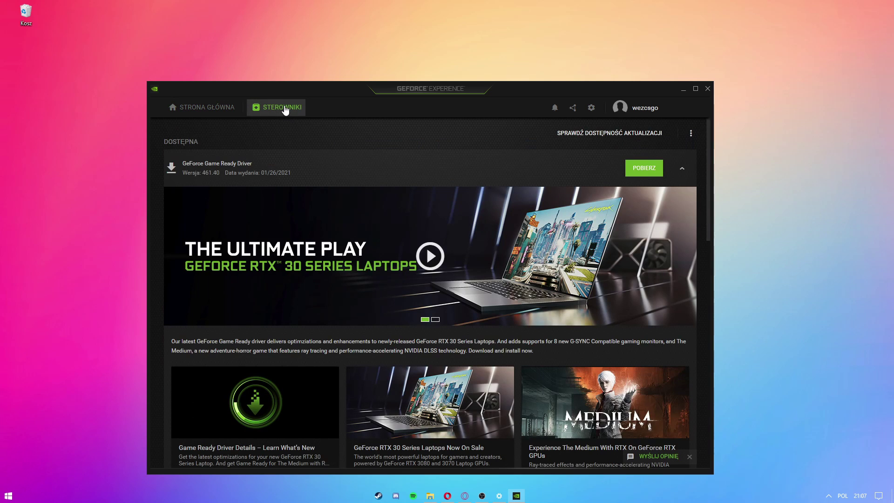
{"action": "left_click", "coordinate": [582, 135]}
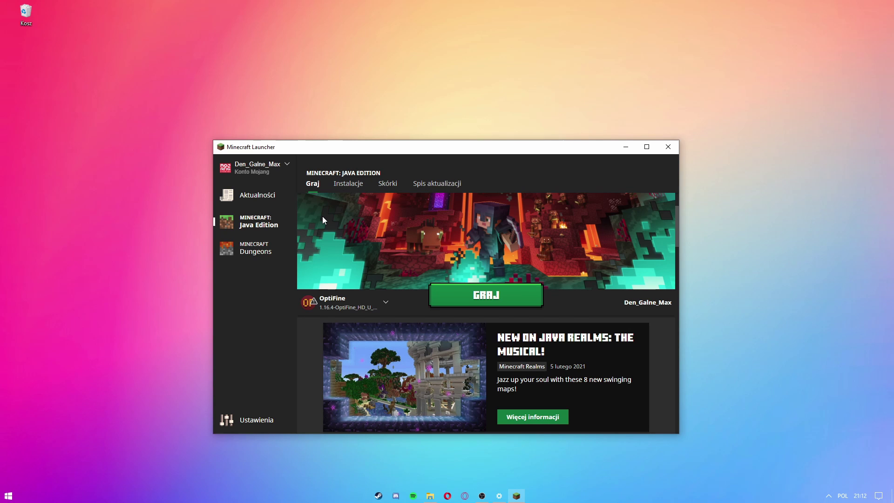
In the Minecraft Launcher, open the Najnowsze wydanie 1.16.5 installation for editing and expand its additional options
{"action": "left_click", "coordinate": [349, 185]}
{"action": "scroll", "coordinate": [378, 291], "scroll_direction": "up", "scroll_amount": 2}
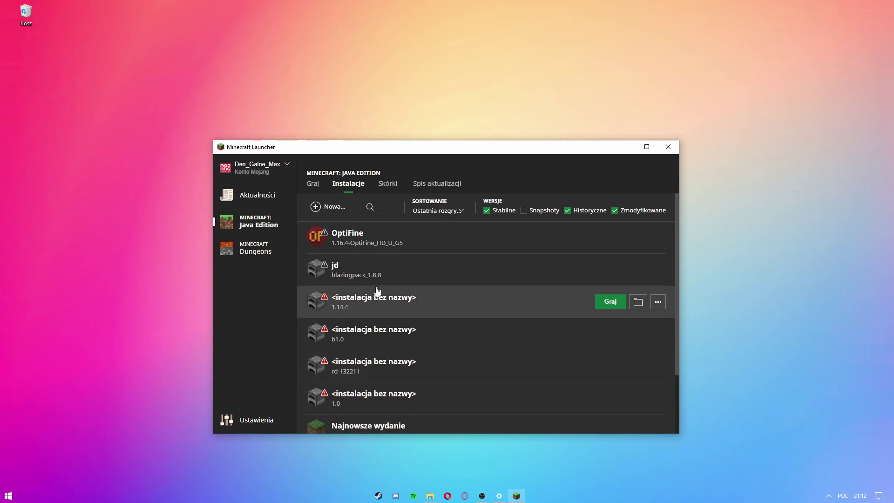
{"action": "scroll", "coordinate": [378, 292], "scroll_direction": "down", "scroll_amount": 2}
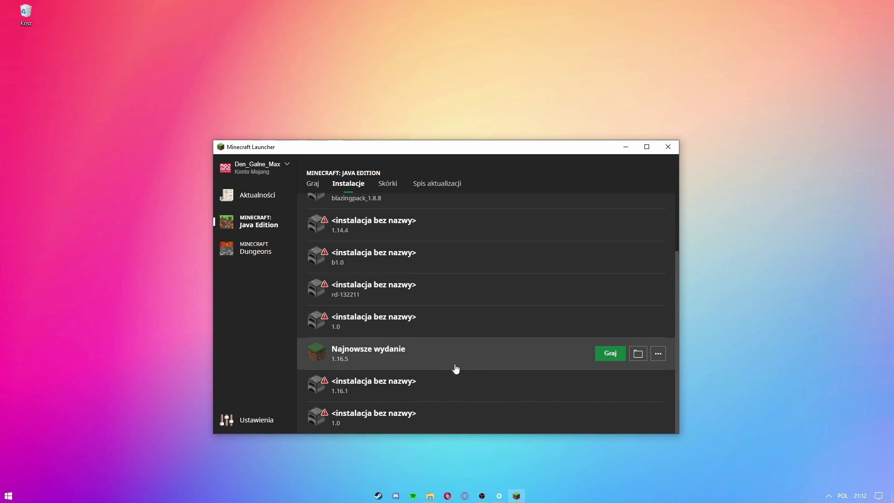
{"action": "left_click", "coordinate": [659, 354]}
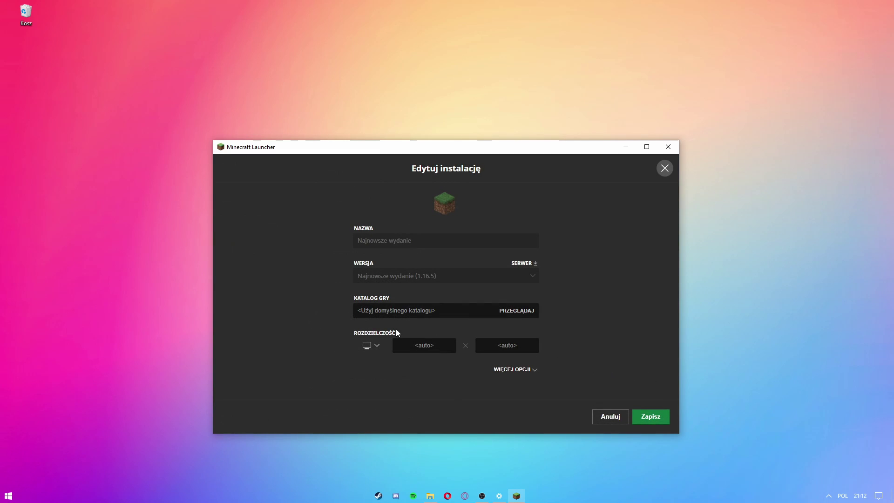
{"action": "left_click", "coordinate": [513, 370]}
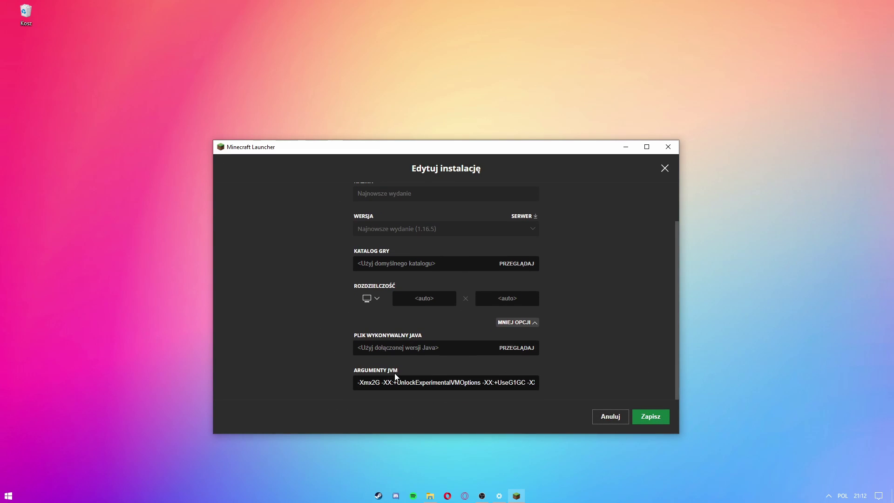
Change the maximum memory argument in the installation's JVM arguments to -Xmx8G and save the installation
{"action": "left_click_drag", "start_coordinate": [357, 382], "coordinate": [380, 382]}
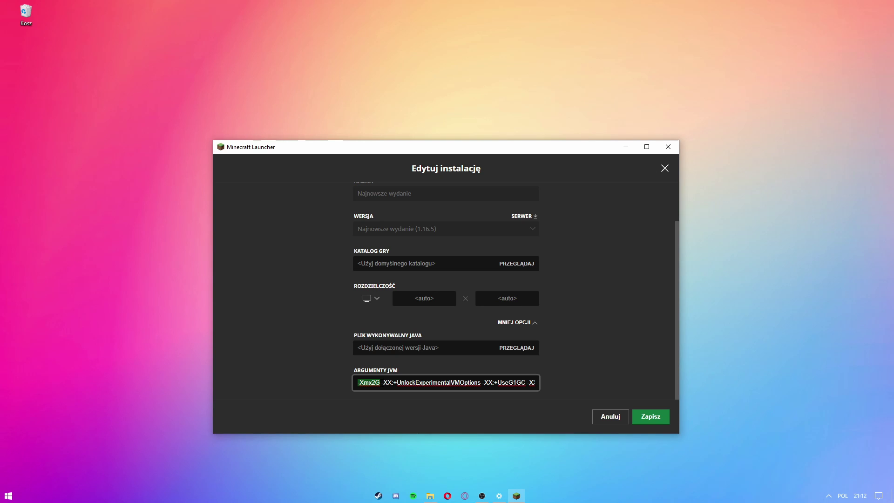
{"action": "left_click", "coordinate": [375, 382]}
{"action": "key", "text": "BackSpace"}
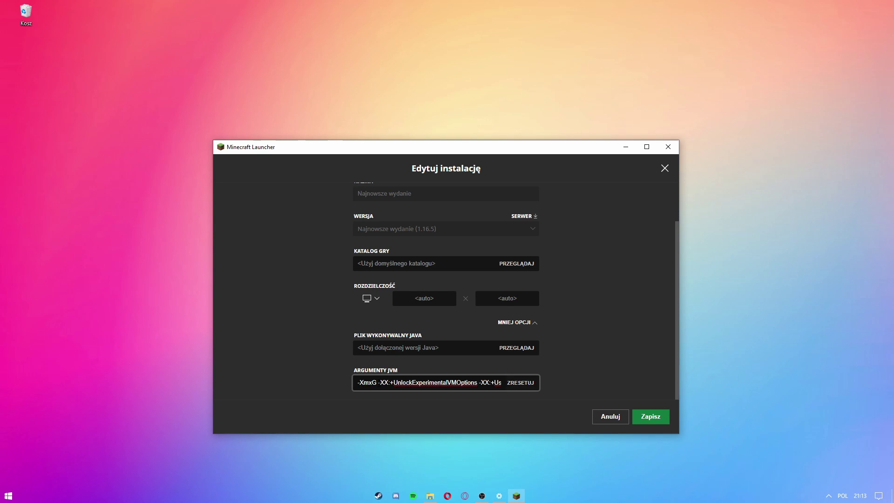
{"action": "type", "text": "8"}
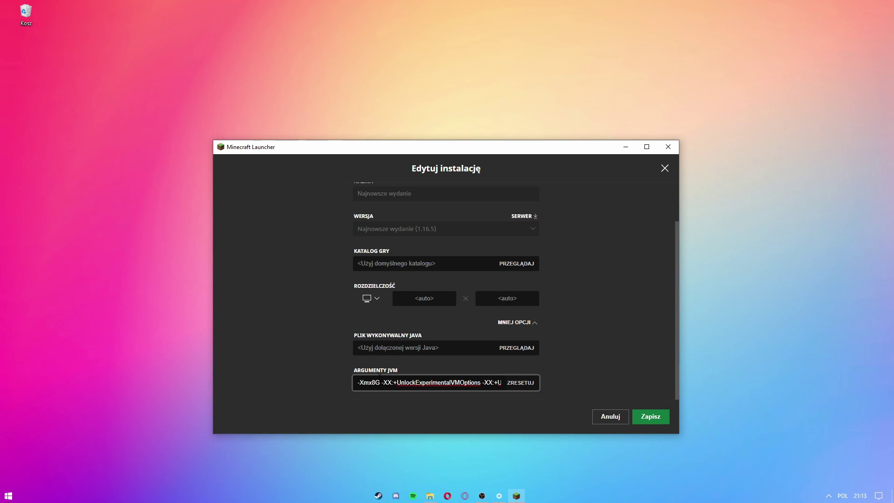
{"action": "left_click", "coordinate": [648, 419]}
Launch Minecraft 1.16.5 and open the game's graphics settings (Ustawienia graficzne)
{"action": "left_click", "coordinate": [319, 184]}
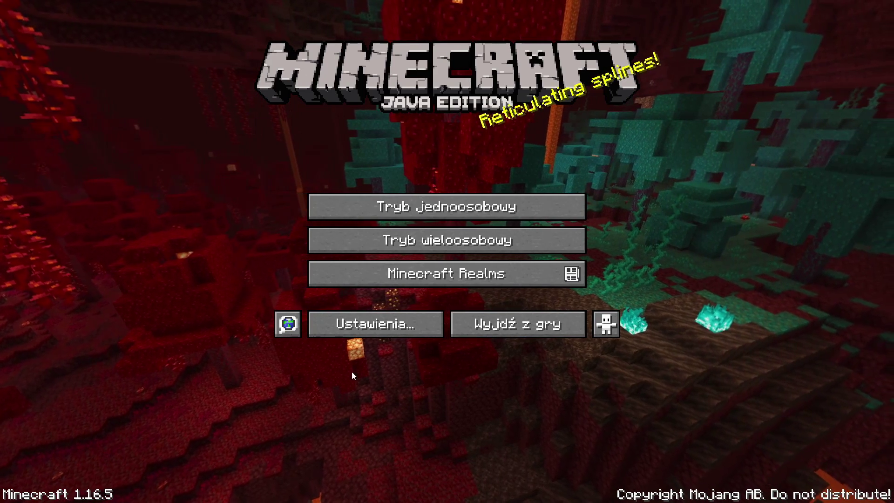
{"action": "left_click", "coordinate": [344, 327]}
{"action": "left_click", "coordinate": [320, 200]}
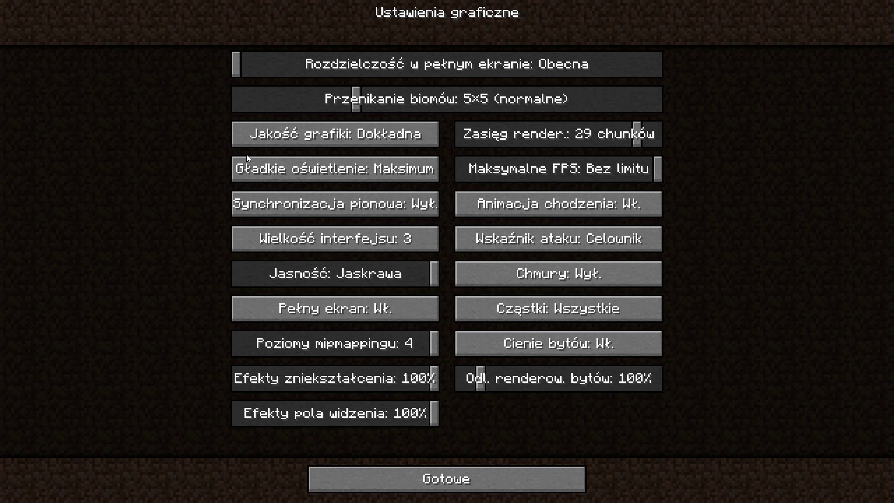
Try the Szybka graphics quality, return it to Dokładna, and set Gładkie oświetlenie to Minimum
{"action": "left_click", "coordinate": [301, 133]}
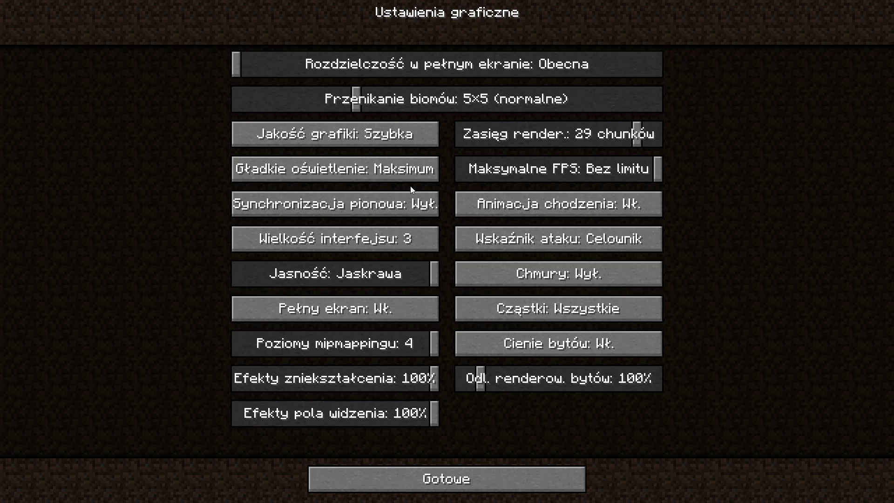
{"action": "left_click", "coordinate": [396, 135]}
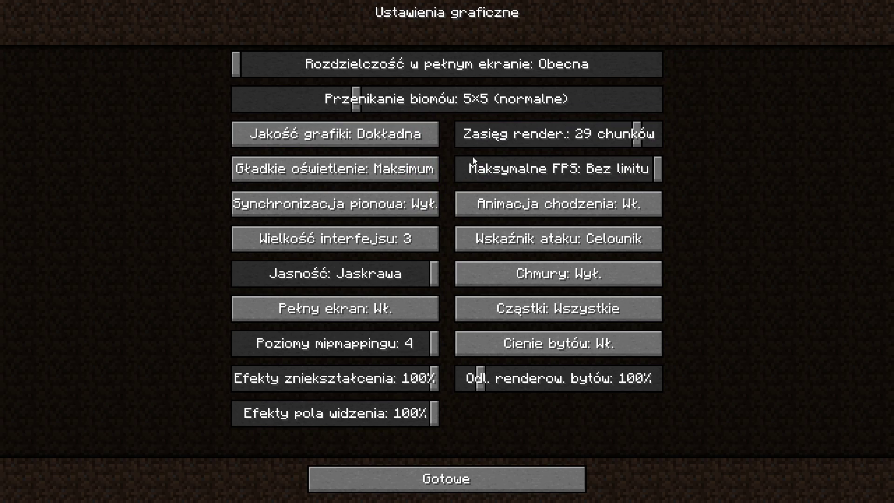
{"action": "left_click", "coordinate": [436, 181]}
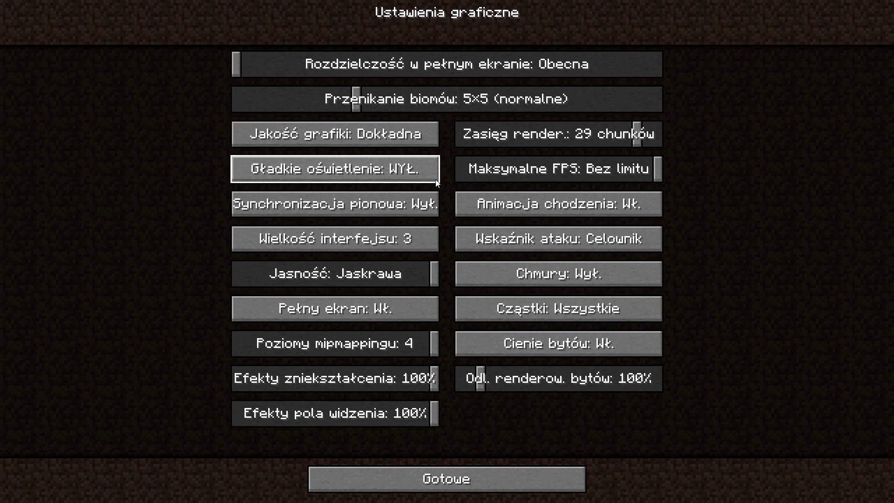
{"action": "left_click", "coordinate": [435, 182]}
{"action": "left_click", "coordinate": [434, 181]}
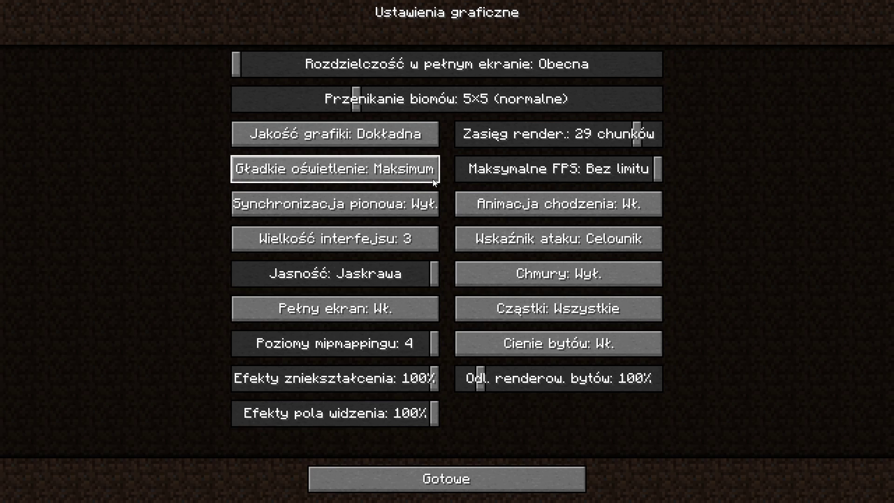
{"action": "left_click", "coordinate": [434, 181]}
{"action": "left_click", "coordinate": [434, 181]}
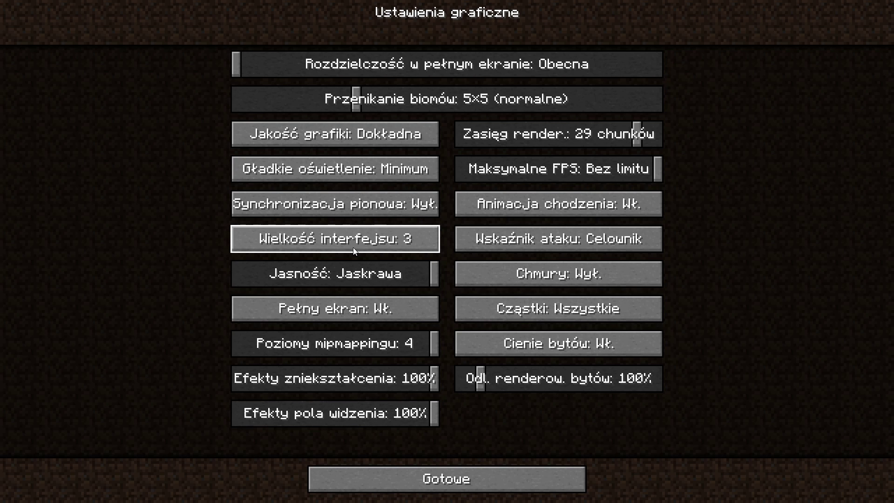
Set the brightness to Jaskrawa, the render distance to 12 chunks and the maximum frame rate to 150 FPS
{"action": "left_click_drag", "start_coordinate": [344, 274], "coordinate": [475, 281]}
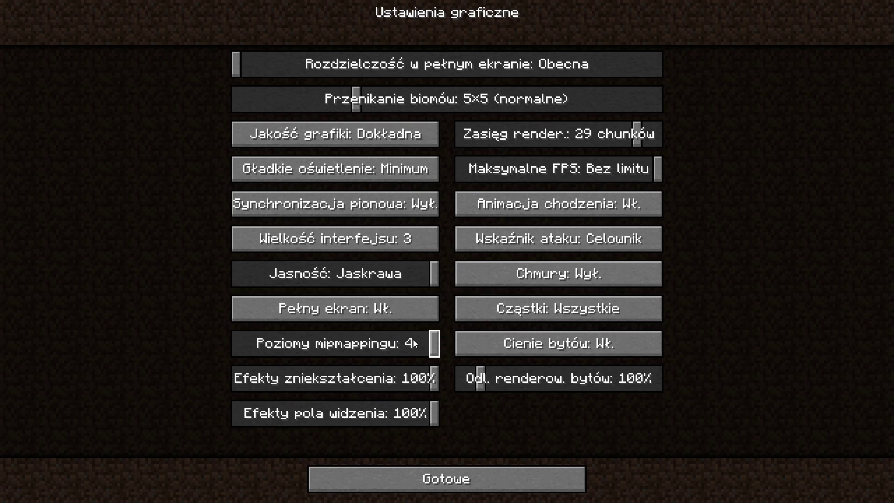
{"action": "left_click", "coordinate": [525, 139]}
{"action": "mouse_move", "coordinate": [561, 172]}
{"action": "left_mouse_down"}
{"action": "mouse_move", "coordinate": [548, 176]}
{"action": "mouse_move", "coordinate": [570, 176]}
{"action": "left_mouse_up"}
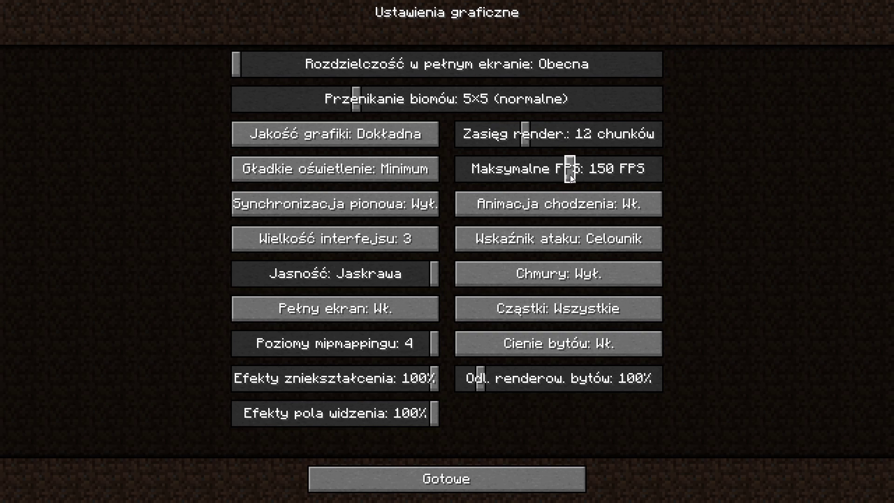